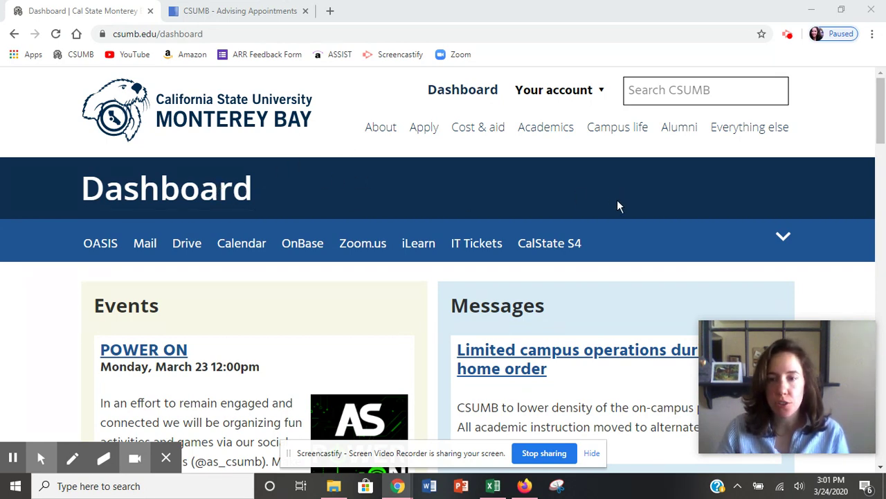
- Expand the dashboard's app links, bring up the full list of more apps, and switch to the Advising Appointments site
click(783, 238)
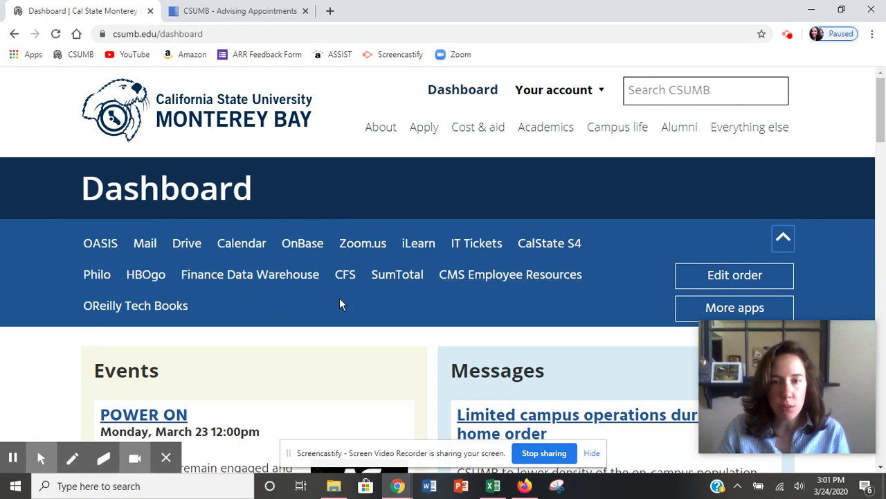
click(708, 308)
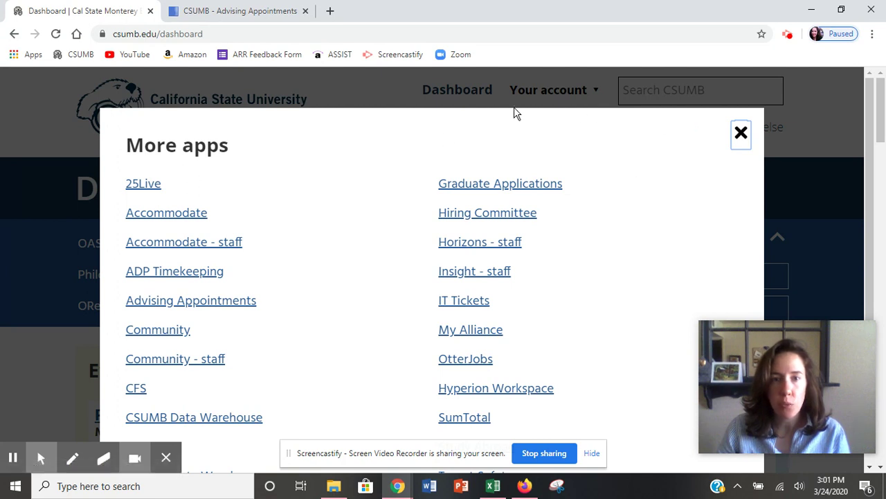
click(242, 8)
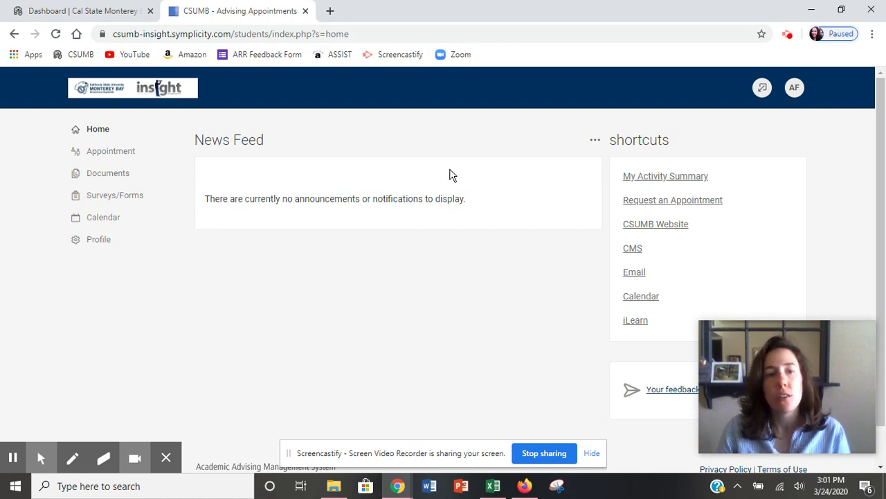
- Request an appointment and start a new advising appointment form
click(661, 206)
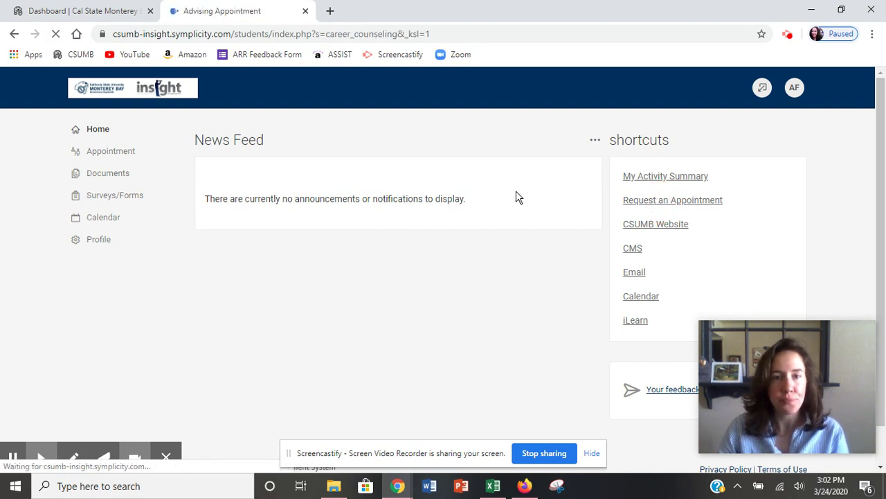
scroll(506, 192, down, 3)
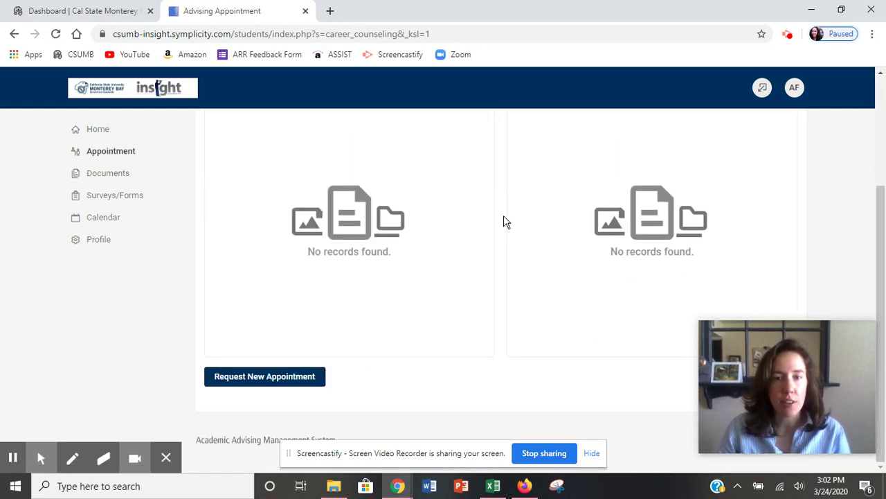
click(263, 380)
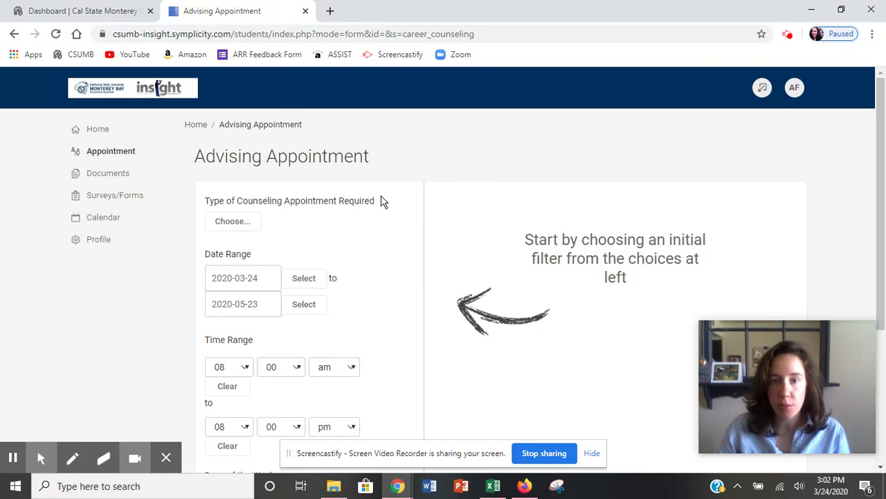
- Set the appointment type to Google Hangout Check-in (30 min) for Environmental Science, Tech., and Policy under Academic Advising in Advising, Career, and Student Success
click(233, 226)
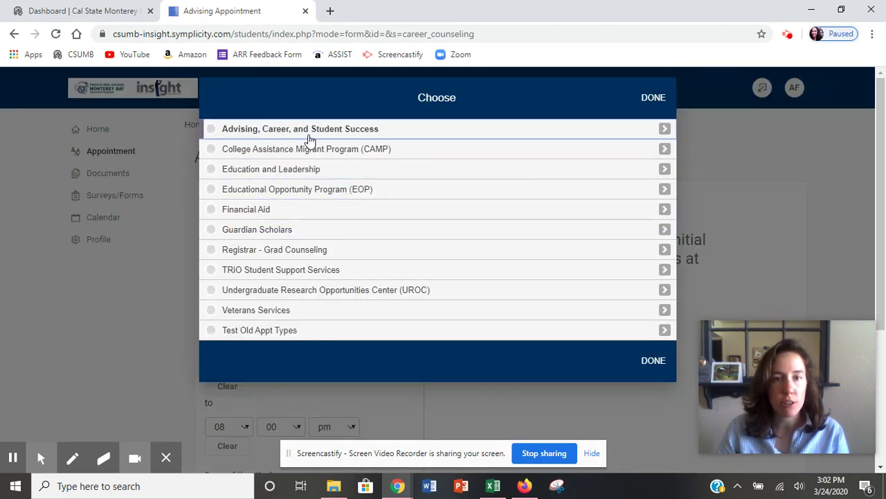
click(332, 131)
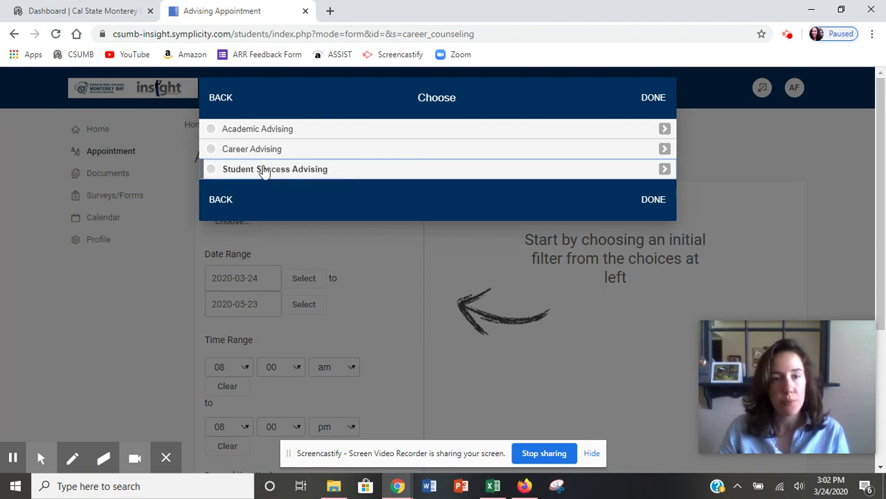
click(252, 127)
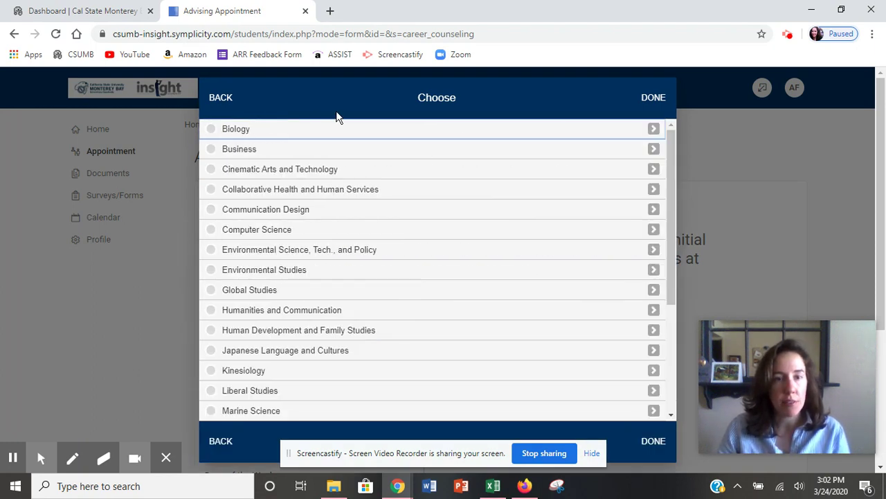
click(296, 258)
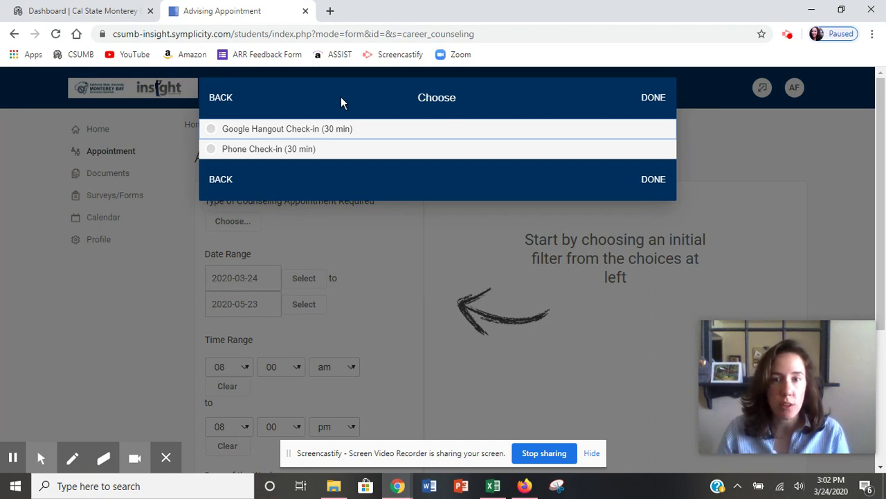
click(275, 132)
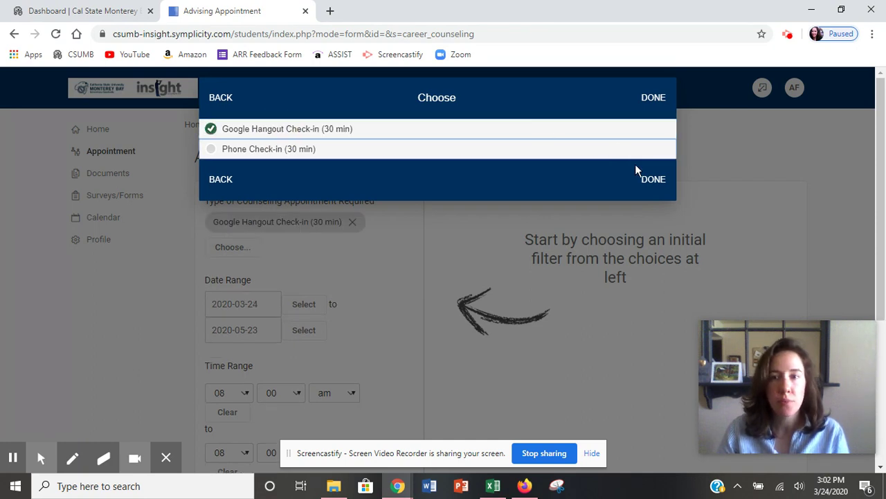
click(654, 182)
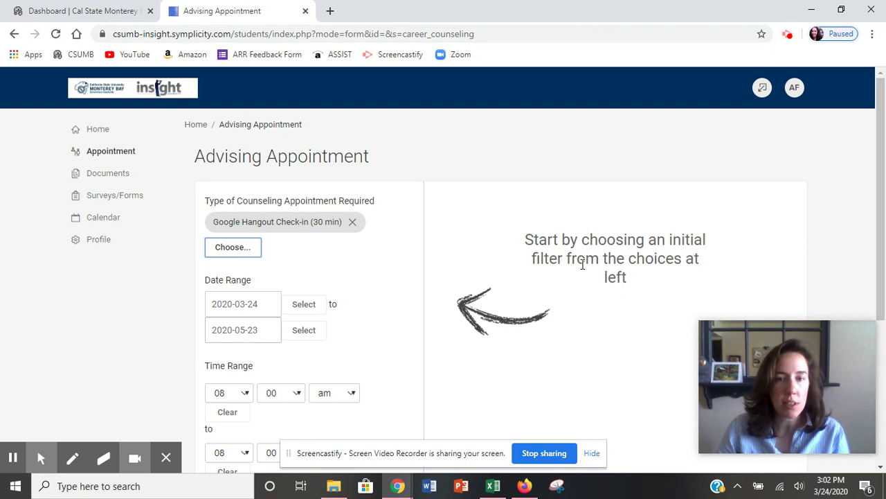
- Limit the search to Monday, Tuesday, Thursday and Friday at the Remote location, and check availability
scroll(884, 167, down, 1)
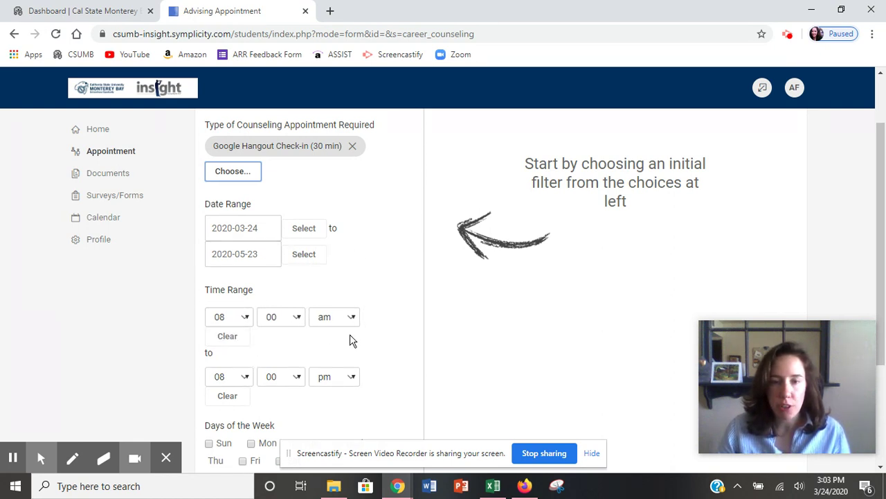
drag(881, 220, 881, 267)
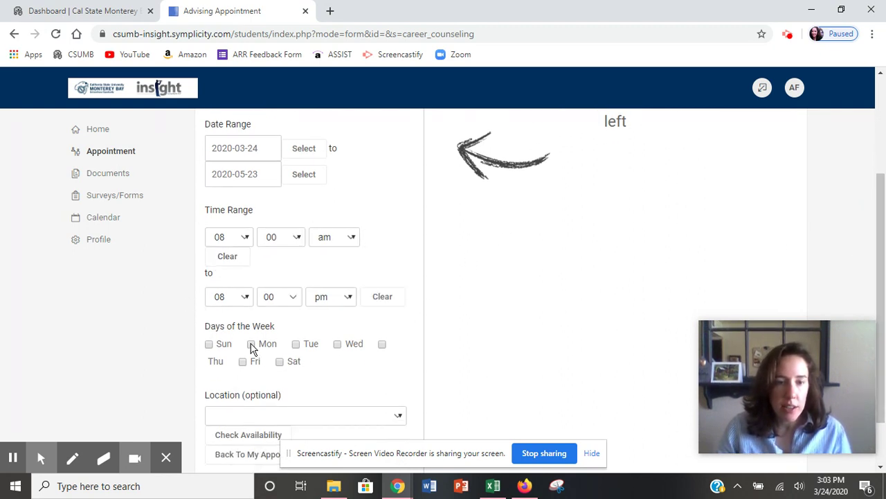
click(251, 345)
click(296, 345)
click(383, 345)
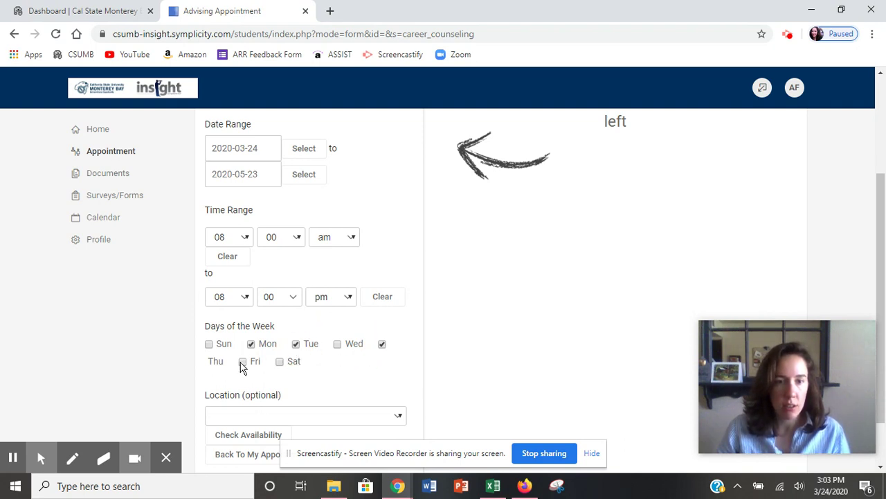
click(243, 362)
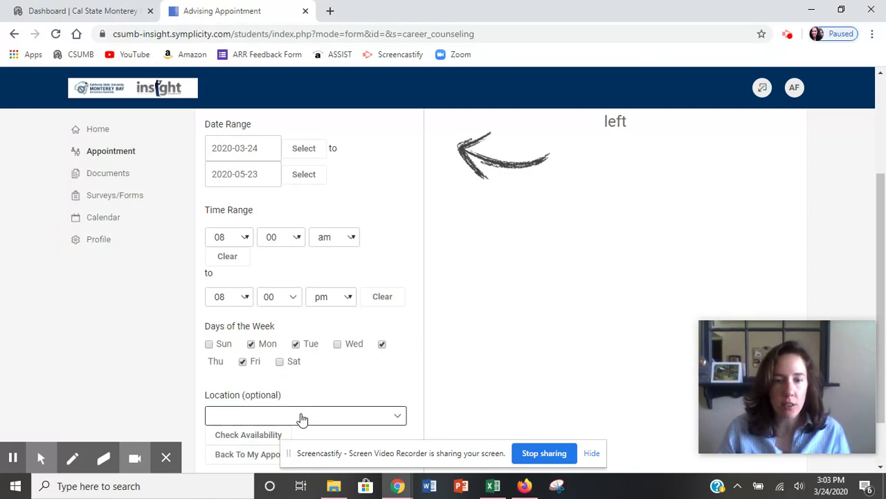
click(269, 417)
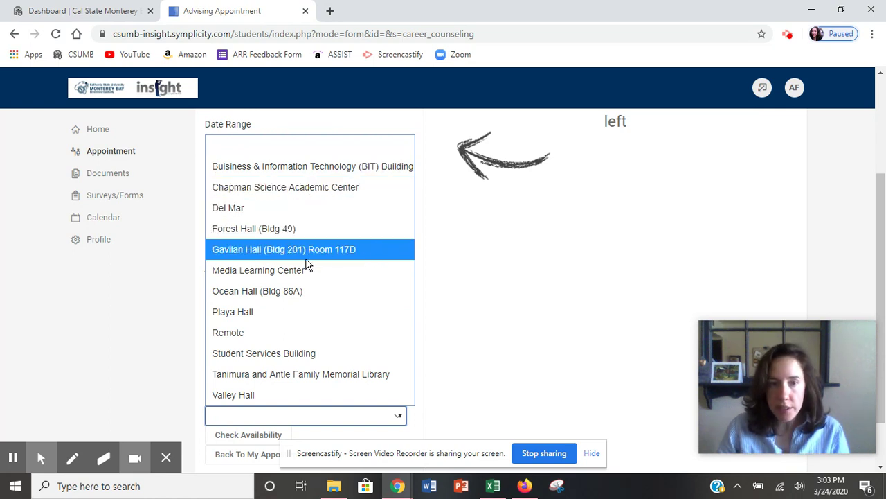
click(228, 332)
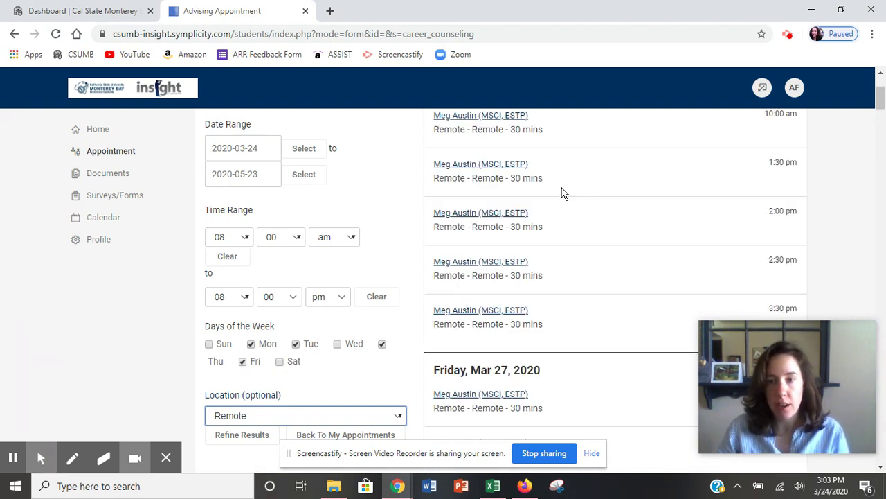
- Choose the 2:00 pm remote appointment slot on Thursday, March 26, 2020
drag(881, 100, 881, 98)
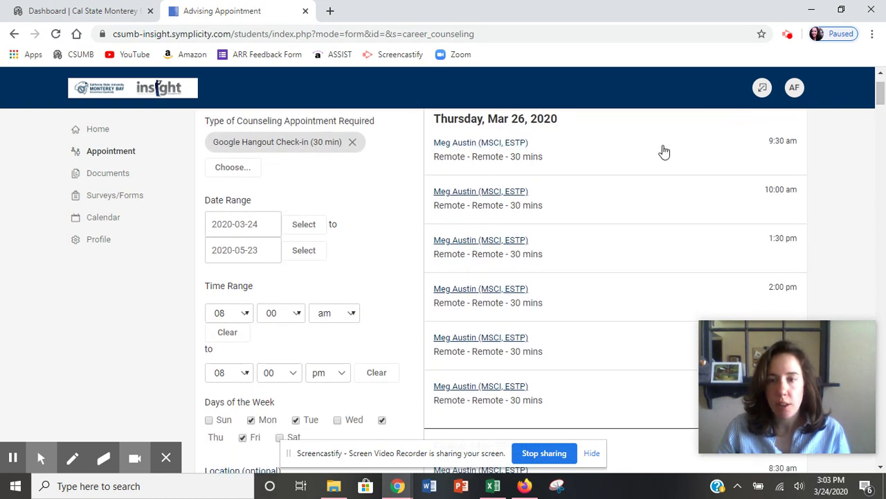
mouse_move(880, 96)
mouse_down()
mouse_move(881, 129)
mouse_move(882, 100)
mouse_up()
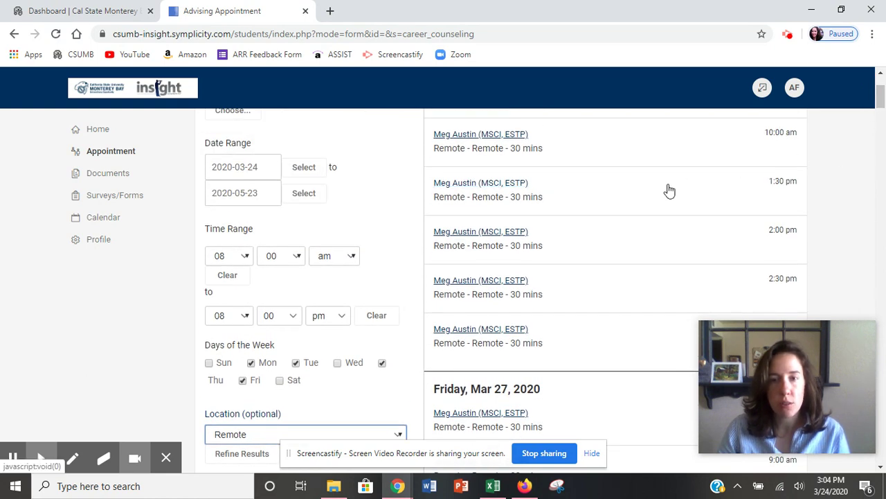
click(493, 231)
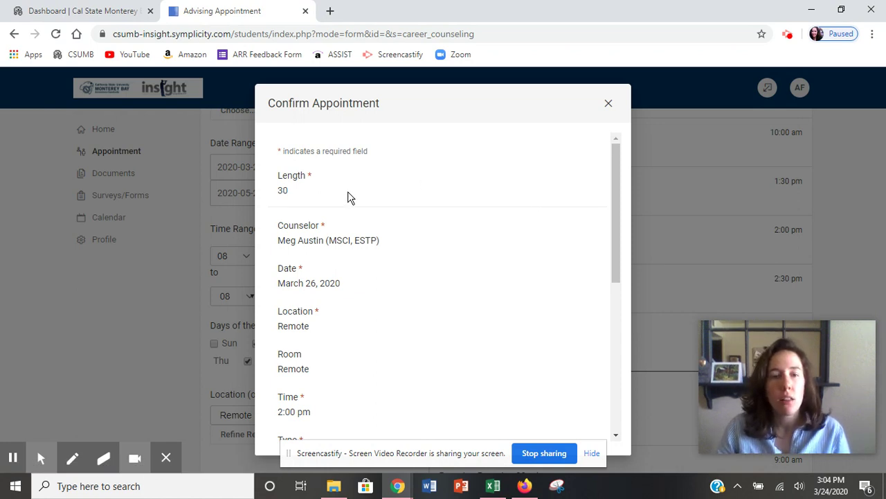
- Review the appointment details and enter the contact phone number in the confirmation form
drag(615, 164, 620, 179)
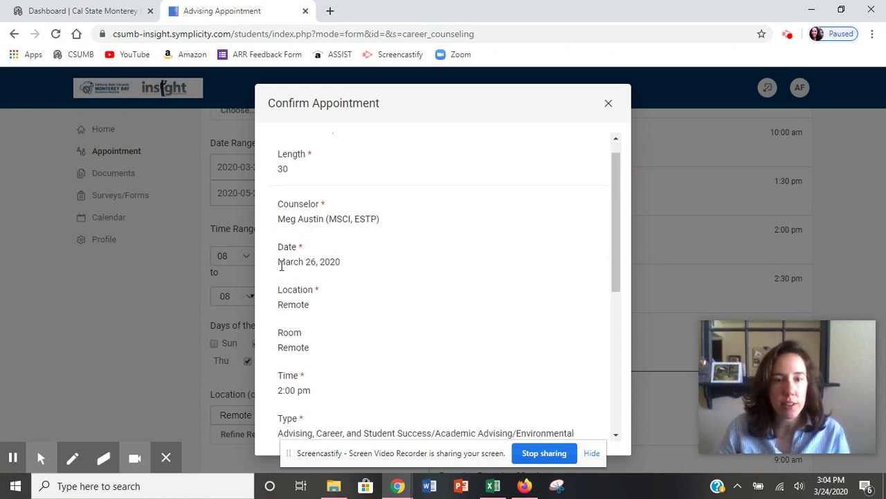
drag(615, 229, 610, 296)
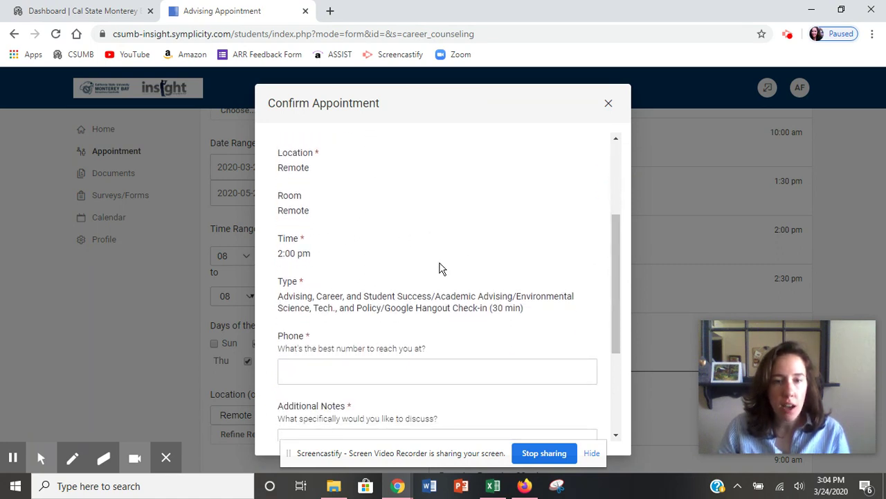
drag(616, 248, 617, 277)
click(480, 302)
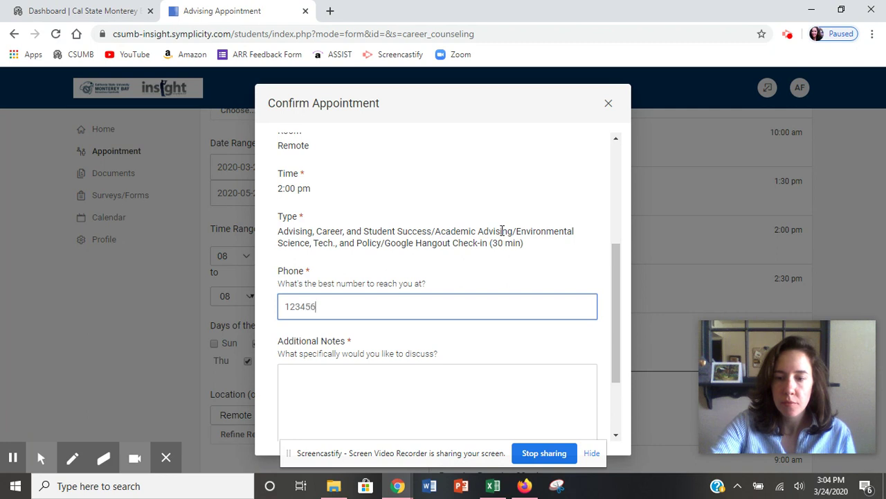
- Fill in the additional notes with a request to work on updating the learning plan, beginning "I would like to work on updating my learning"
click(475, 379)
drag(617, 290, 619, 311)
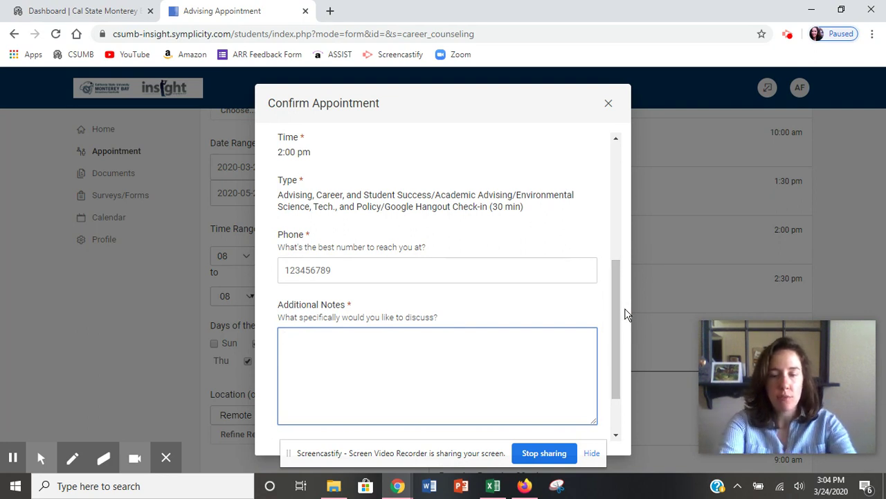
text(I woudl ik)
key(BackSpace)
key(BackSpace)
key(BackSpace)
key(BackSpace)
key(BackSpace)
text(ld l)
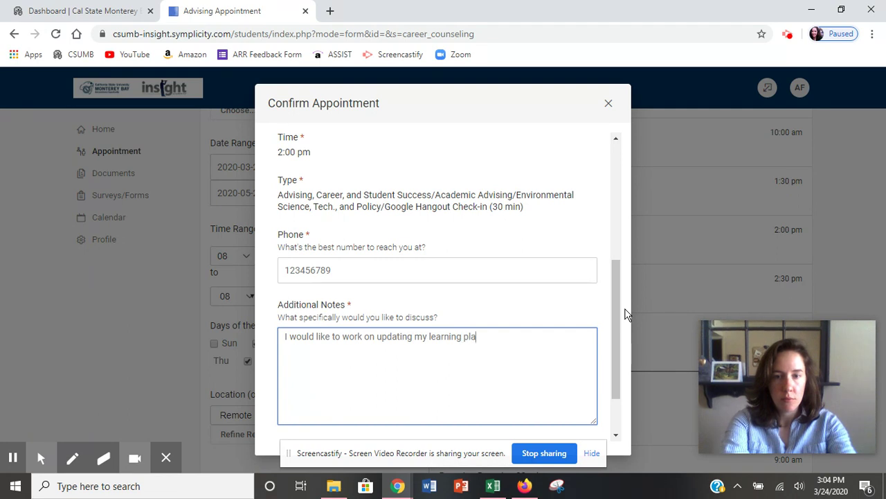
- Submit the completed advising appointment request
drag(621, 314, 616, 342)
click(447, 402)
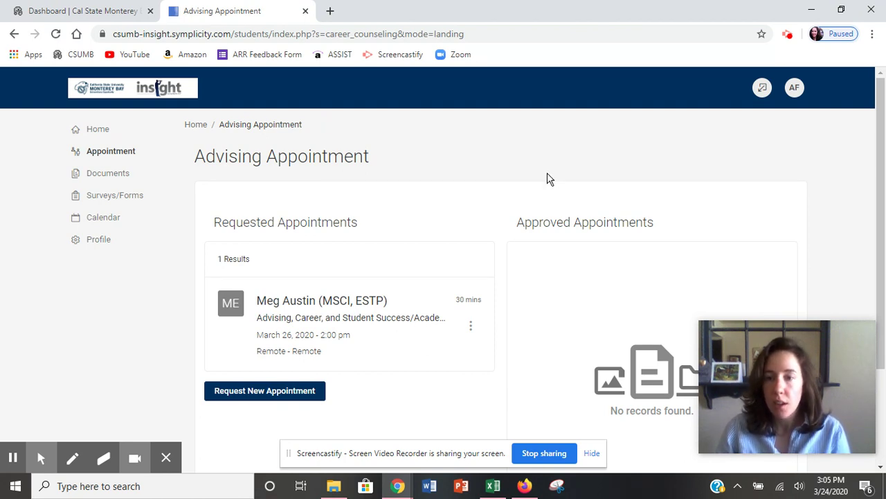
drag(883, 172, 882, 172)
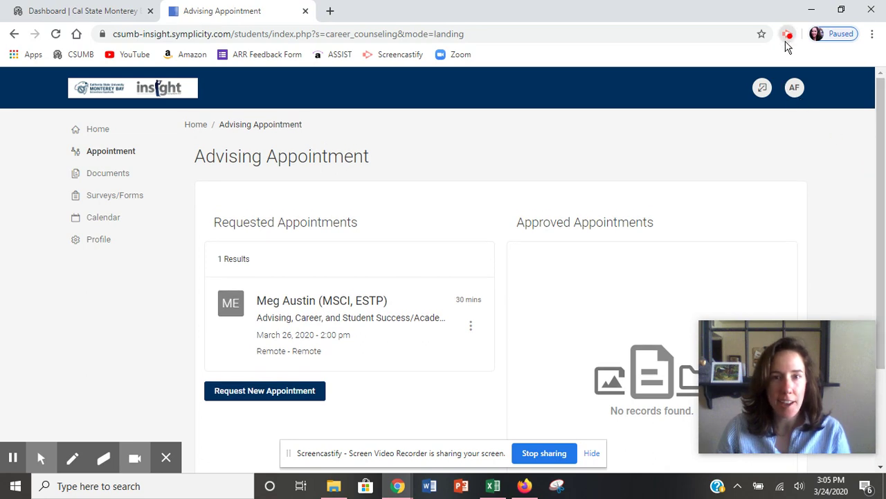